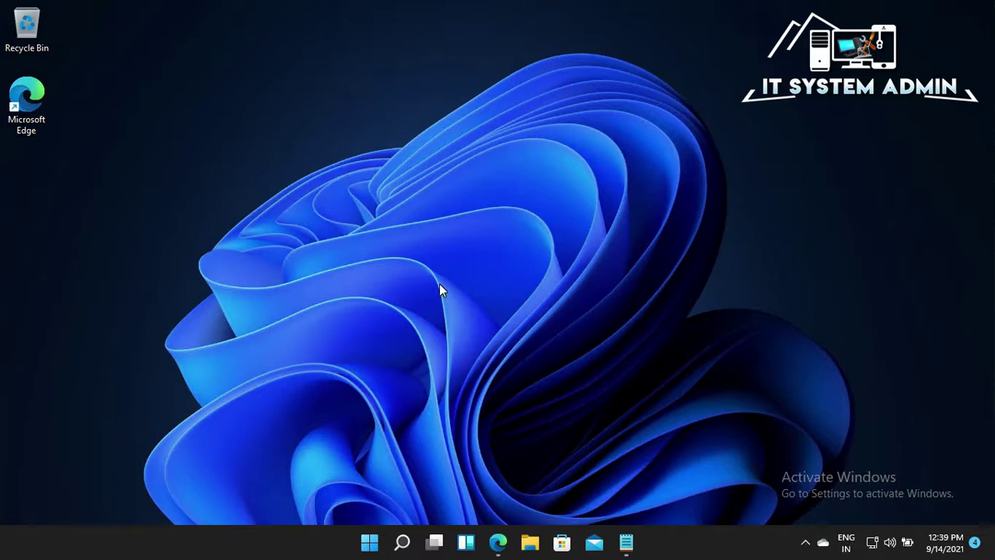
pyautogui.click(498, 544)
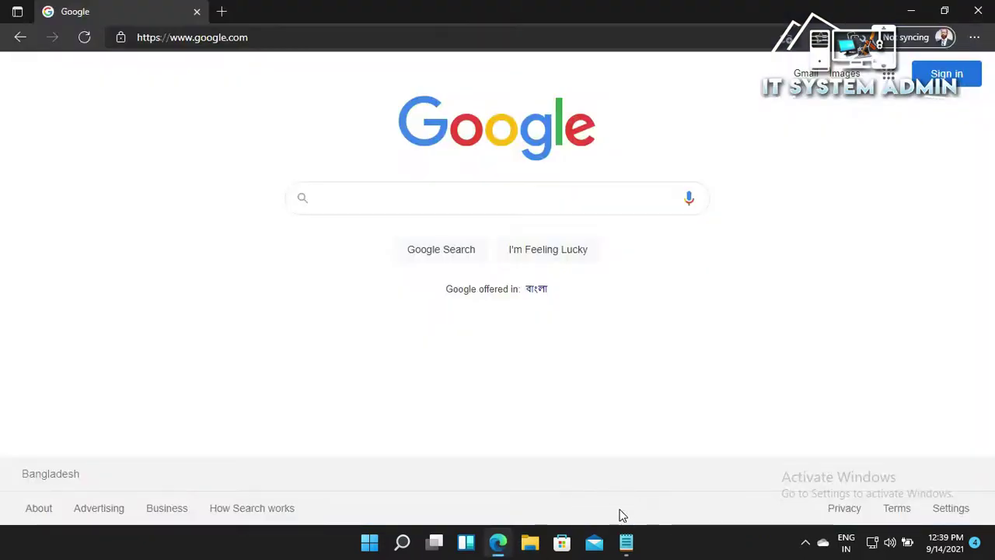
pyautogui.click(626, 544)
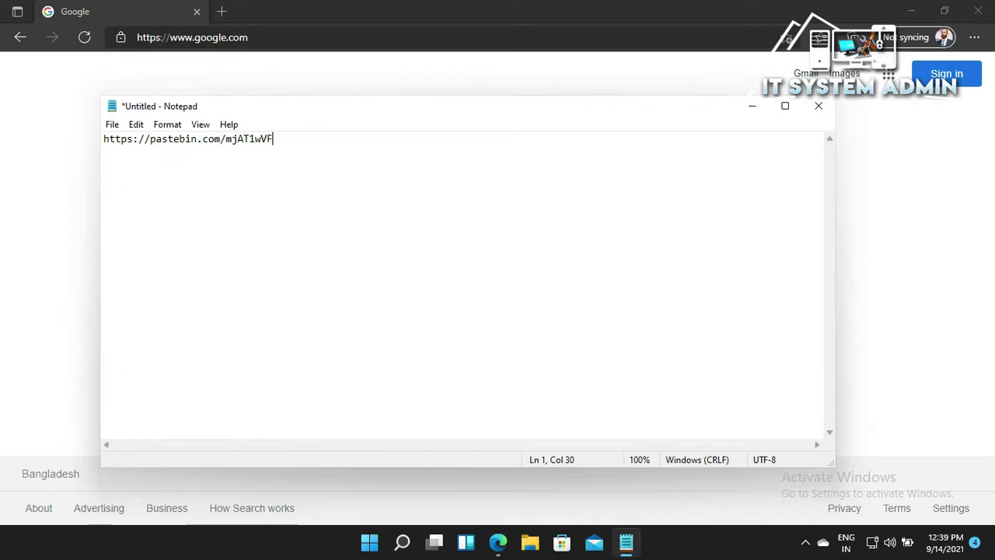
pyautogui.hotkey('shift', 'Left')
pyautogui.hotkey('shift', 'Left')
pyautogui.hotkey('shift', 'Left')
pyautogui.hotkey('shift', 'Left')
pyautogui.hotkey('shift', 'Left')
pyautogui.hotkey('shift', 'Left')
pyautogui.hotkey('shift', 'Left')
pyautogui.hotkey('shift', 'Left')
pyautogui.hotkey('shift', 'Left')
pyautogui.hotkey('shift', 'Left')
pyautogui.hotkey('shift', 'Left')
pyautogui.hotkey('shift', 'Left')
pyautogui.hotkey('shift', 'Left')
pyautogui.hotkey('shift', 'Left')
pyautogui.hotkey('shift', 'Left')
pyautogui.hotkey('shift', 'Left')
pyautogui.hotkey('shift', 'Left')
pyautogui.hotkey('shift', 'Left')
pyautogui.hotkey('shift', 'Left')
pyautogui.hotkey('shift', 'Left')
pyautogui.hotkey('shift', 'Left')
pyautogui.hotkey('shift', 'Left')
pyautogui.hotkey('shift', 'Left')
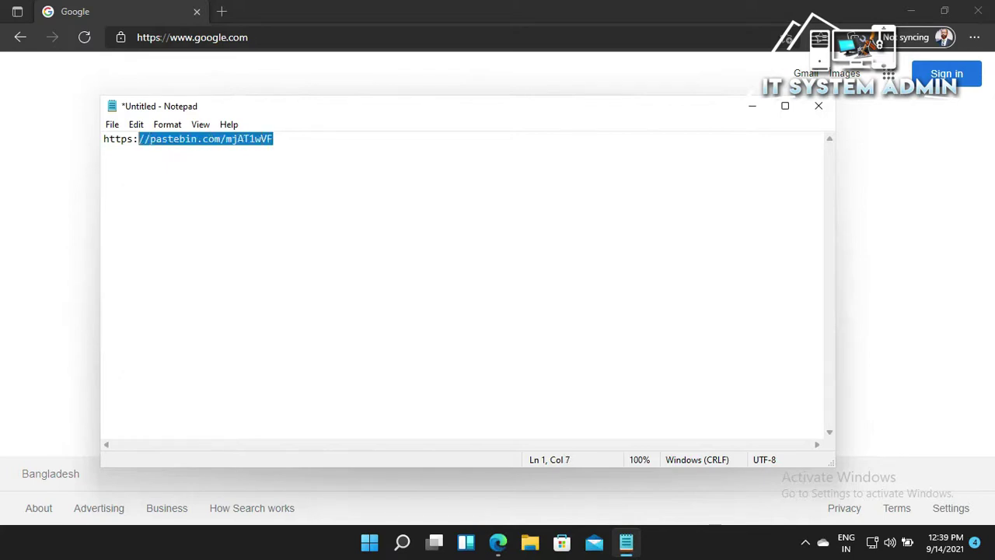
pyautogui.hotkey('shift', 'Left')
pyautogui.hotkey('shift', 'Left')
pyautogui.hotkey('shift', 'Left')
pyautogui.hotkey('shift', 'Left')
pyautogui.hotkey('shift', 'Left')
pyautogui.hotkey('shift', 'Left')
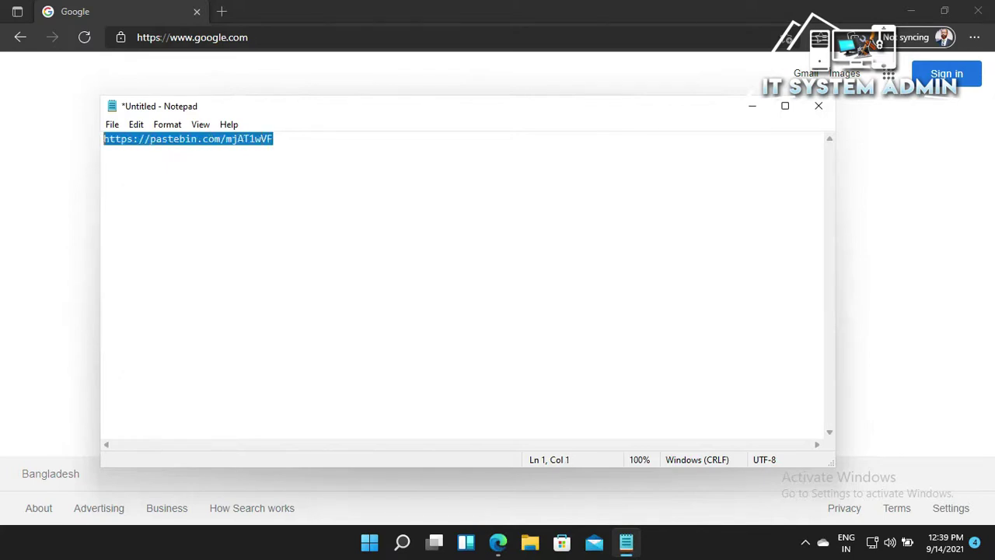
pyautogui.rightClick(123, 140)
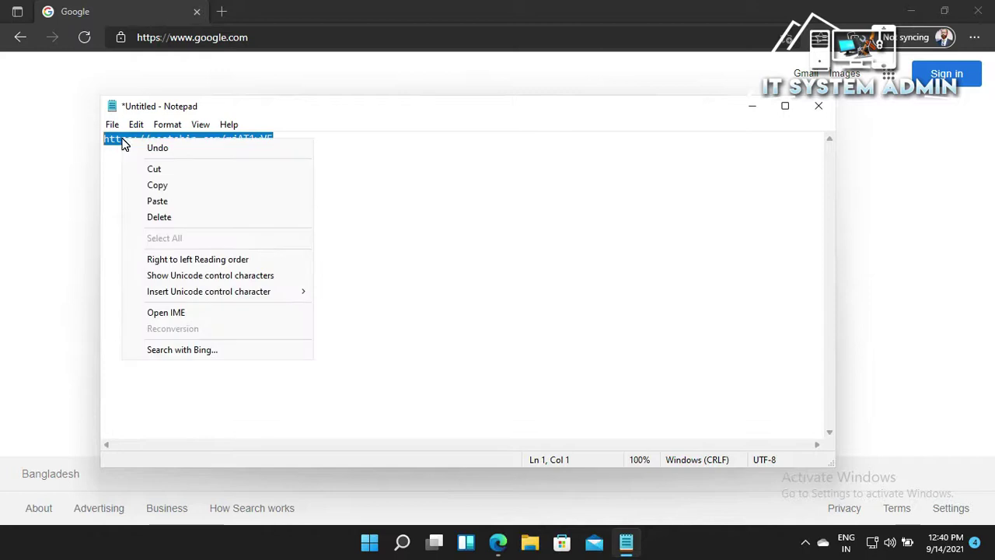
pyautogui.click(158, 185)
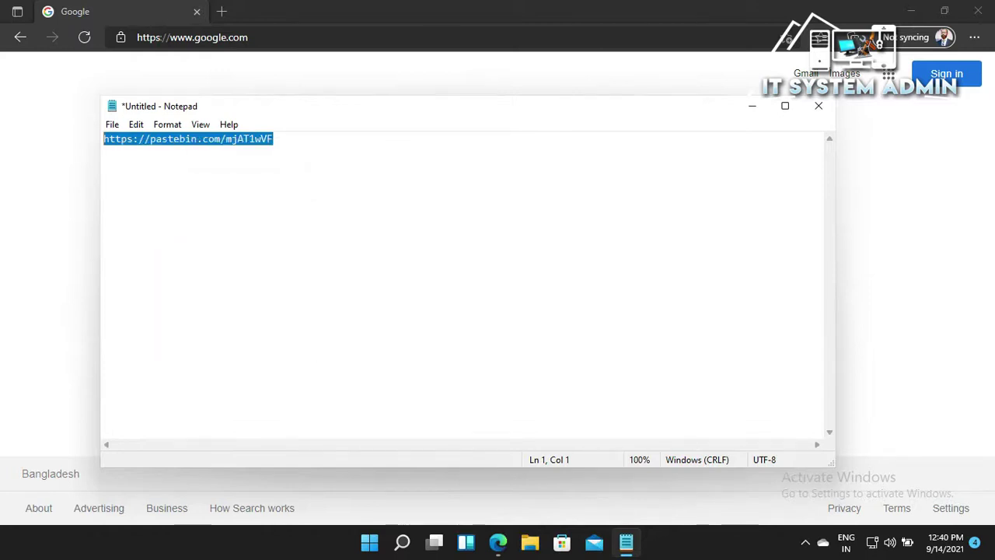
pyautogui.click(273, 139)
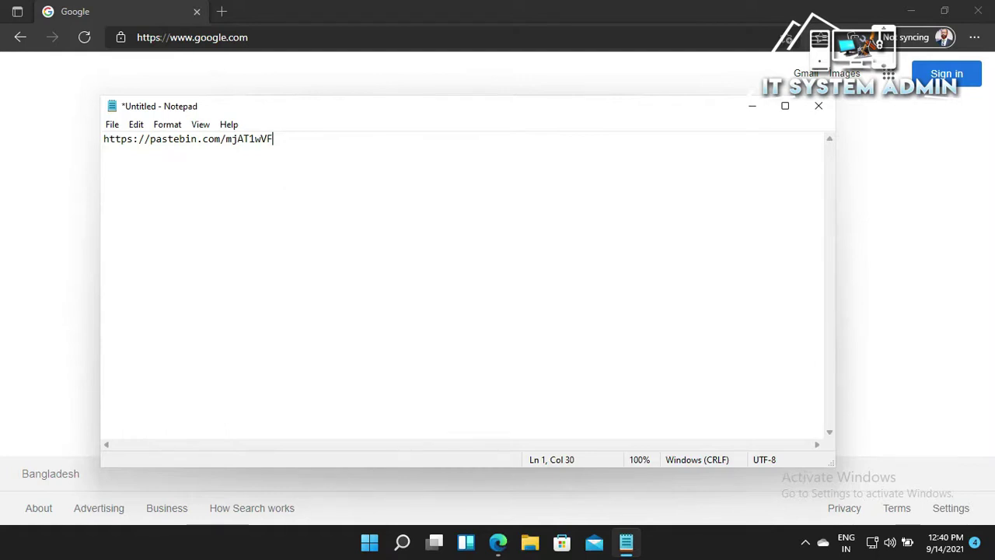
pyautogui.click(752, 106)
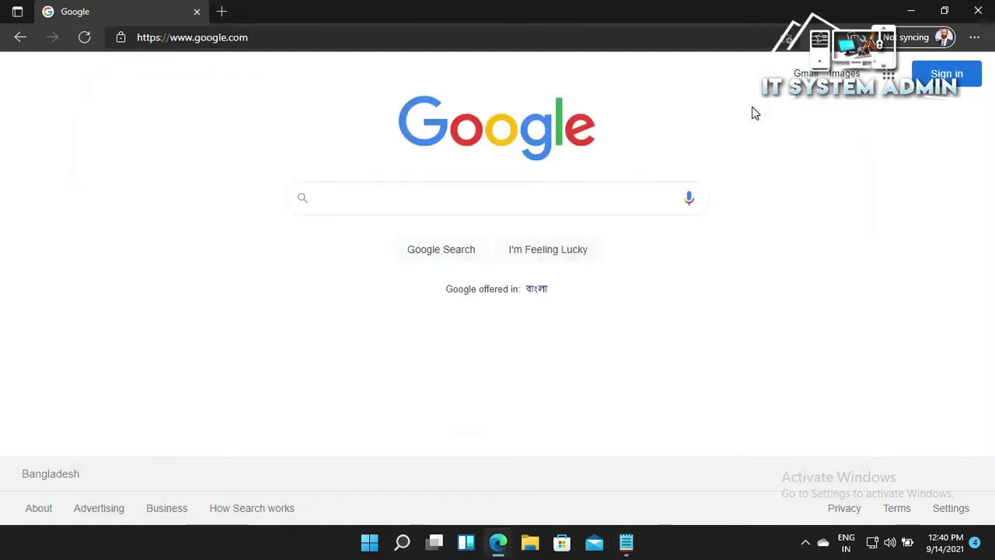
pyautogui.click(244, 42)
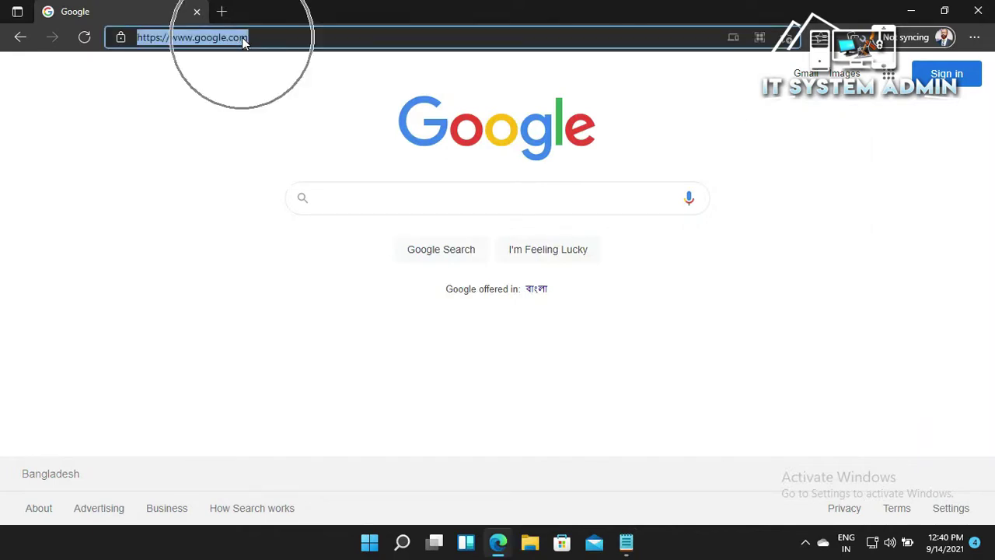
pyautogui.rightClick(244, 42)
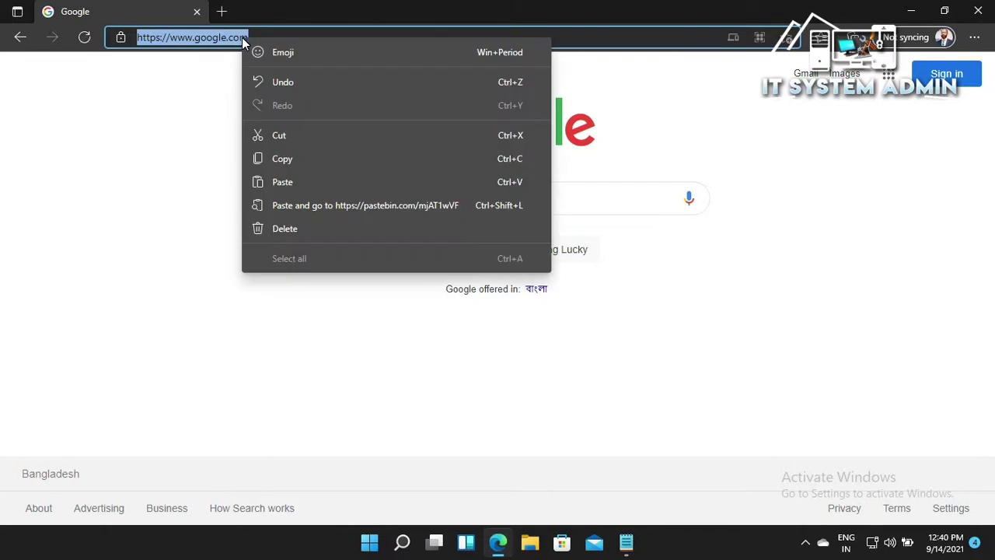
pyautogui.click(295, 184)
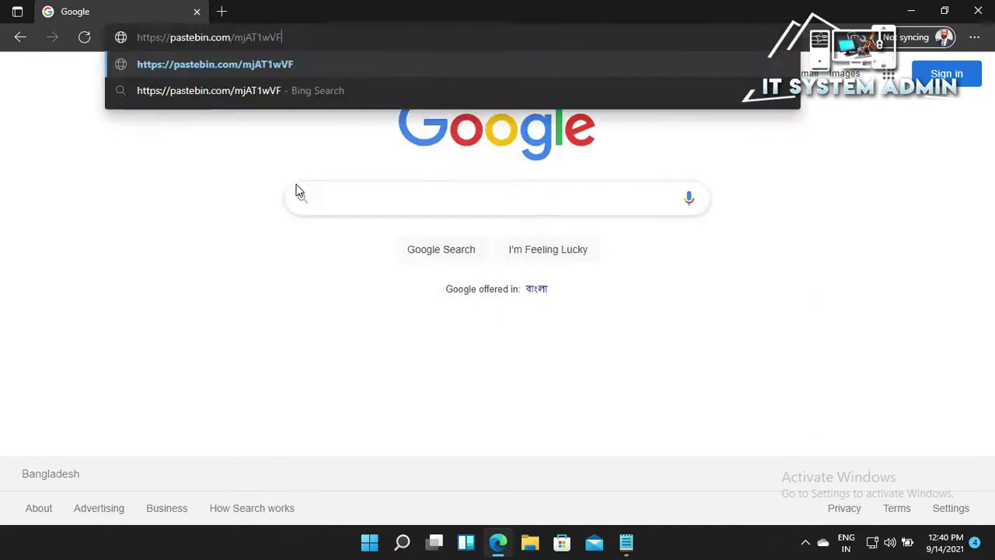
pyautogui.press('Return')
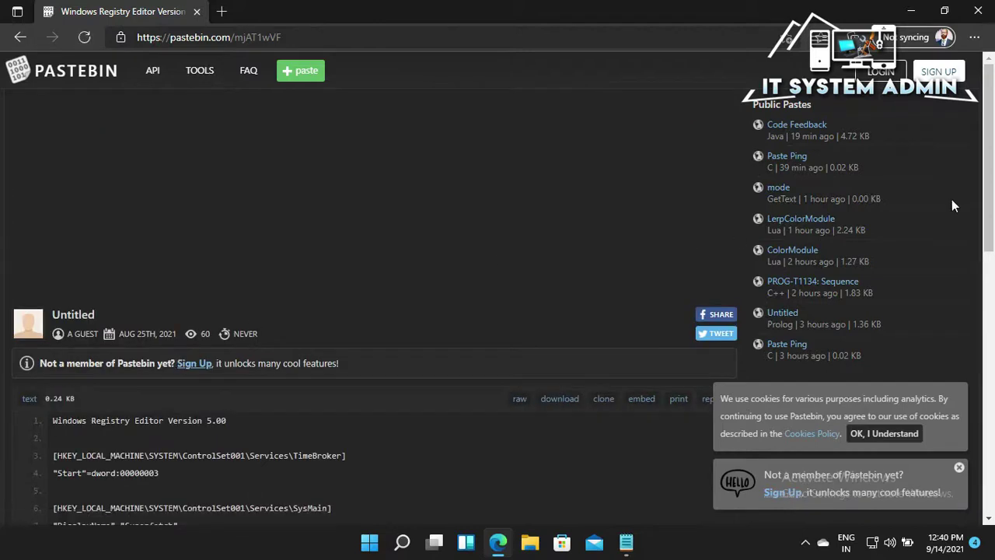
# Step: Select registry script lines 1–8 on the Pastebin page and copy them
pyautogui.scroll(-1, 0, 197)
pyautogui.scroll(-2, 0, 197)
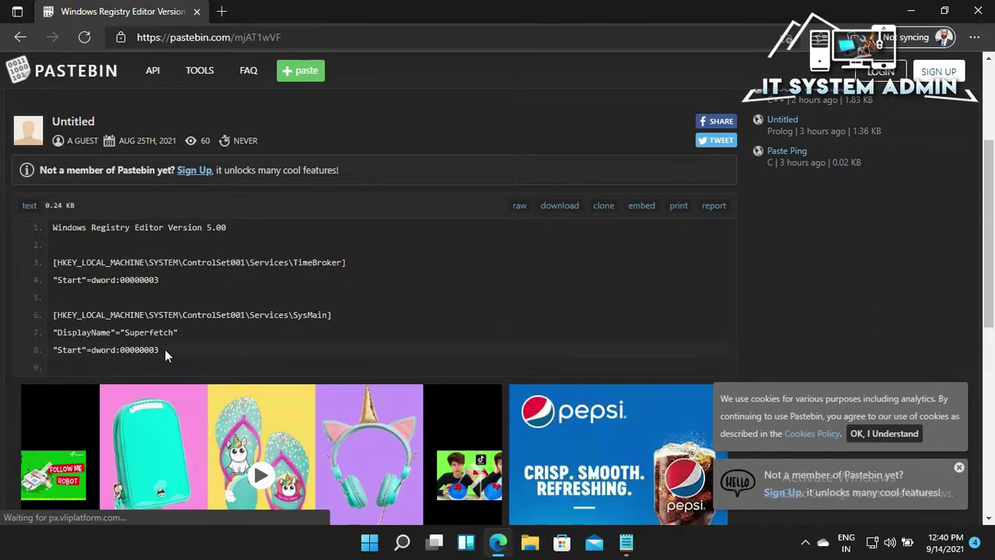
pyautogui.moveTo(165, 349); pyautogui.dragTo(44, 249)
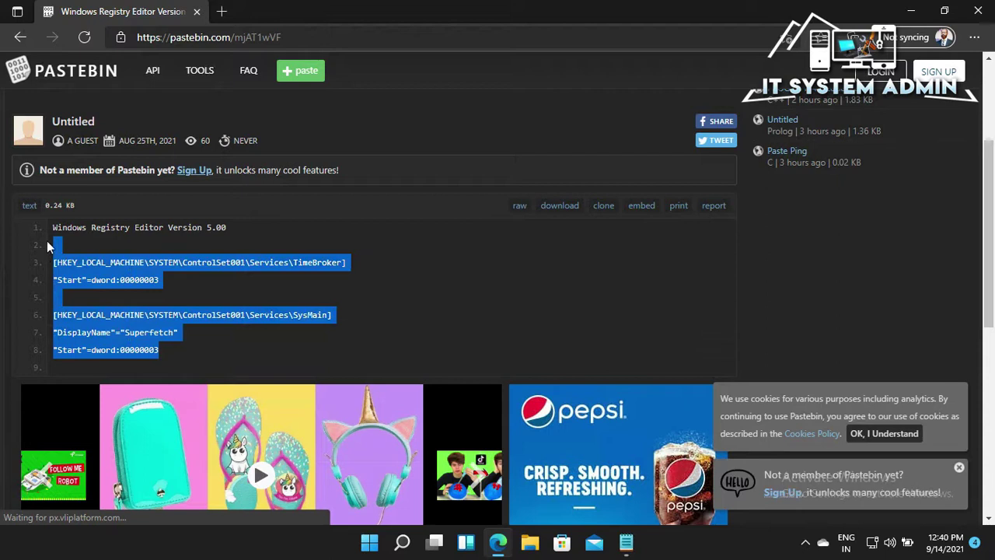
pyautogui.moveTo(49, 246); pyautogui.dragTo(52, 227)
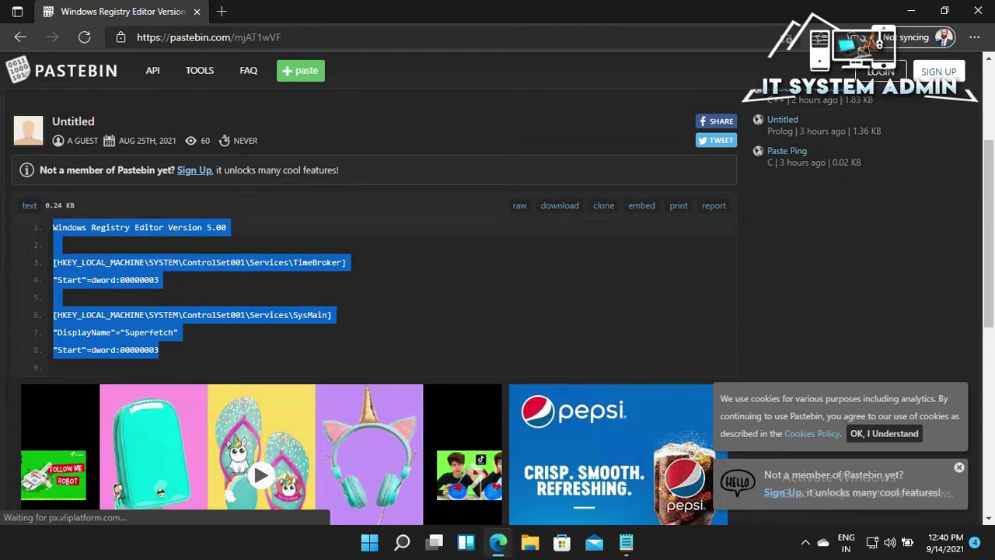
pyautogui.rightClick(67, 229)
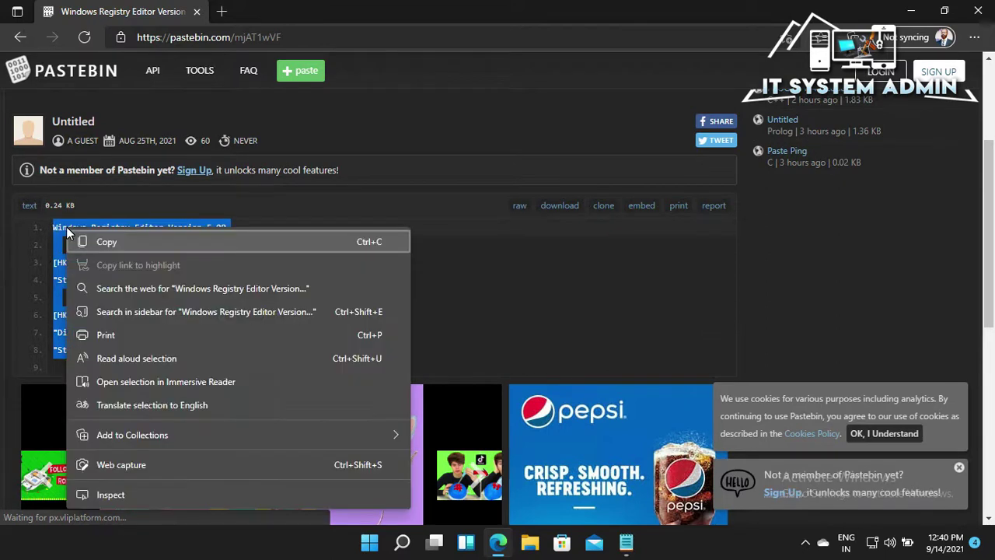
pyautogui.click(108, 242)
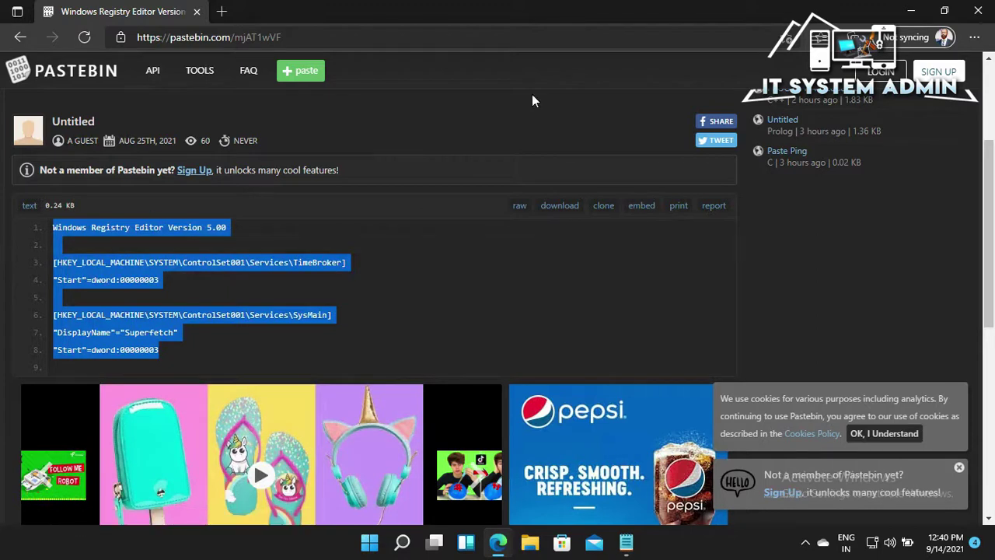
# Step: Launch a new Notepad from Windows search and paste the copied registry script into it
pyautogui.click(909, 12)
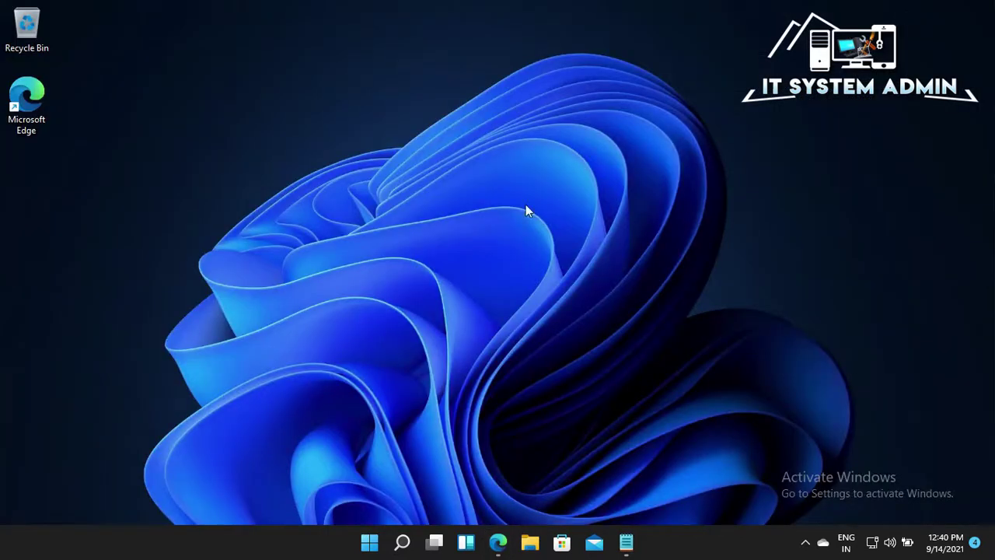
pyautogui.click(402, 542)
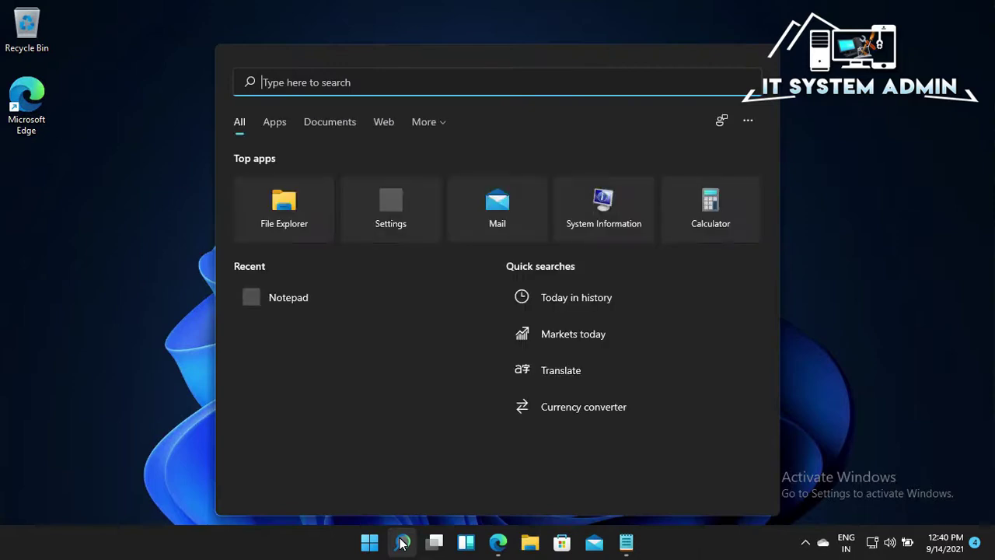
pyautogui.write('note')
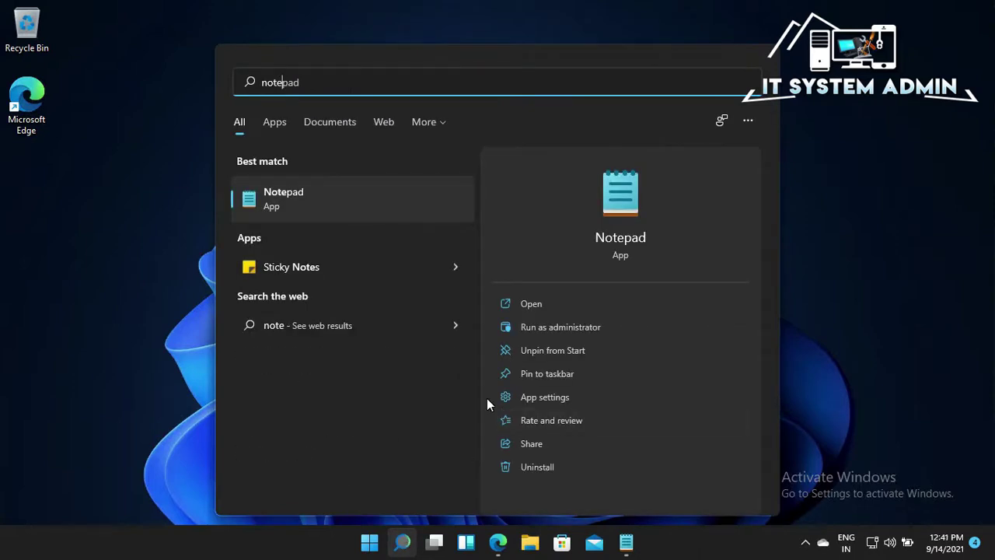
pyautogui.click(399, 193)
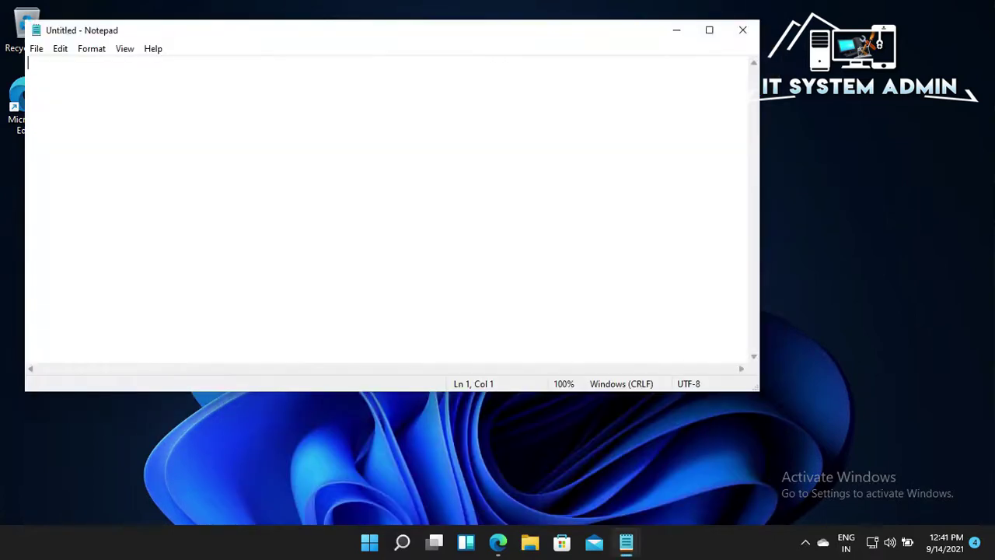
pyautogui.moveTo(344, 40); pyautogui.dragTo(426, 98)
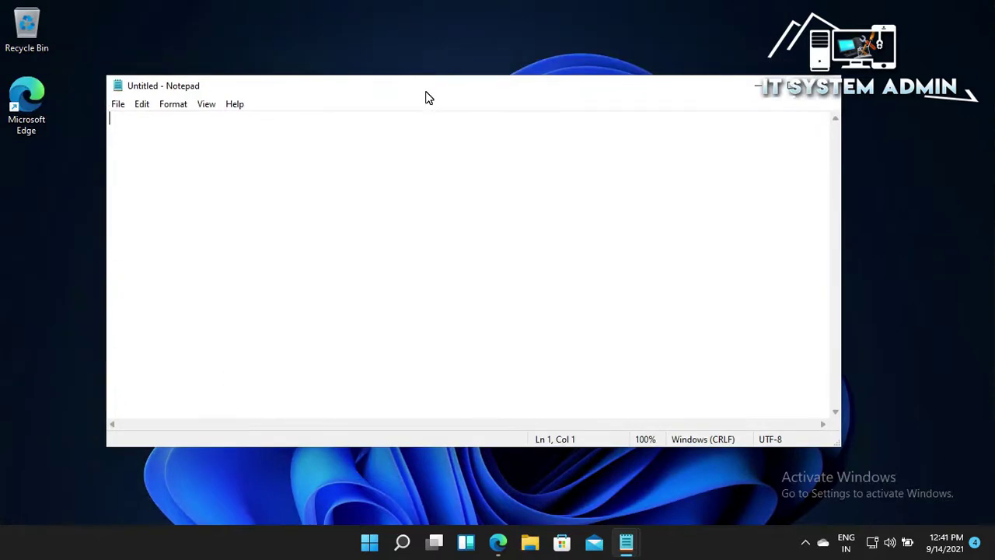
pyautogui.click(426, 98)
pyautogui.rightClick(320, 176)
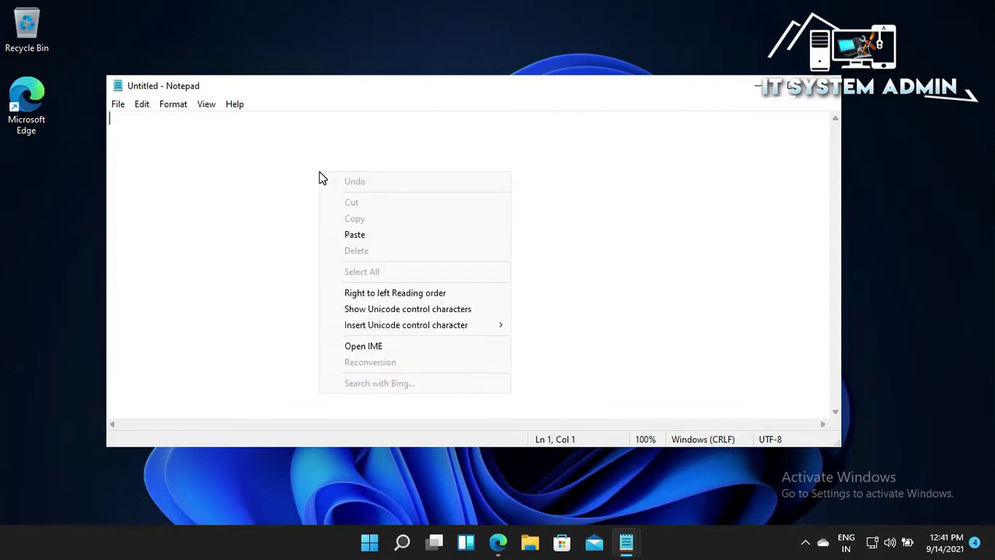
pyautogui.click(355, 235)
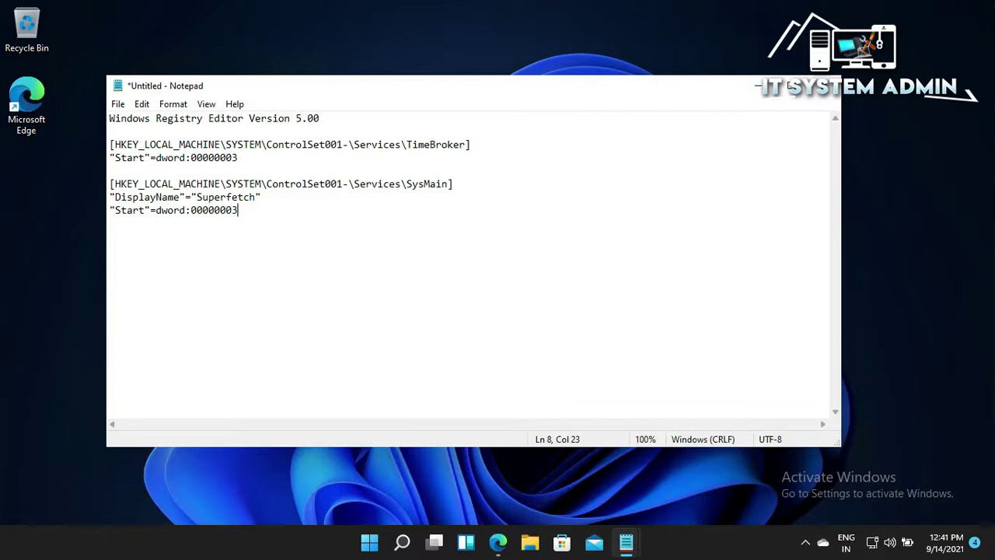
# Step: Save the script to the Desktop as fix.reg with Save as type set to All Files
pyautogui.click(118, 104)
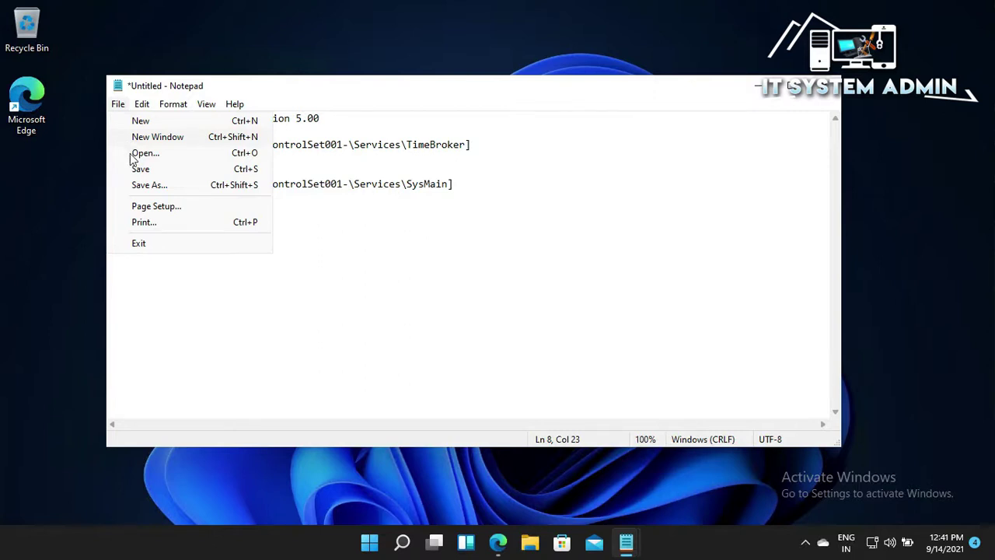
pyautogui.click(144, 185)
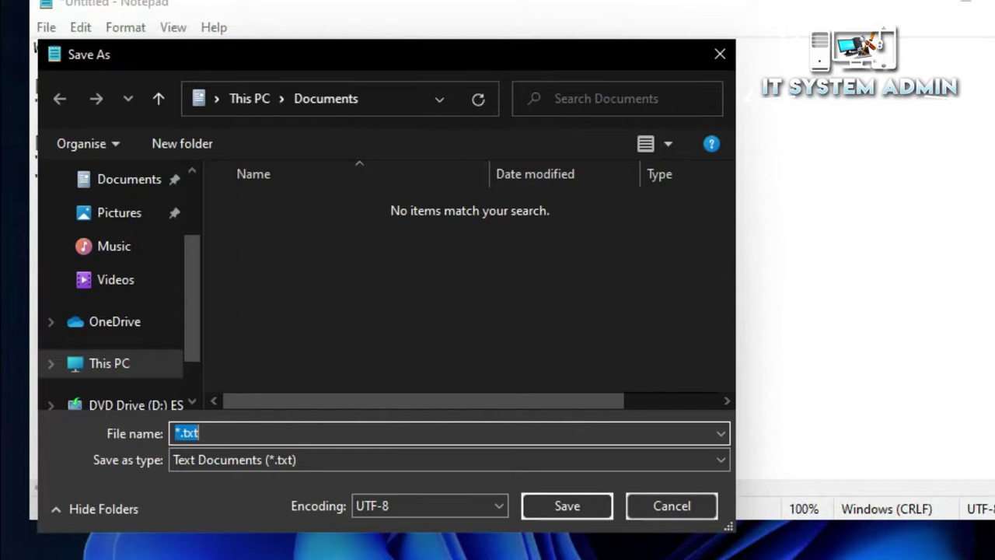
pyautogui.write('fix')
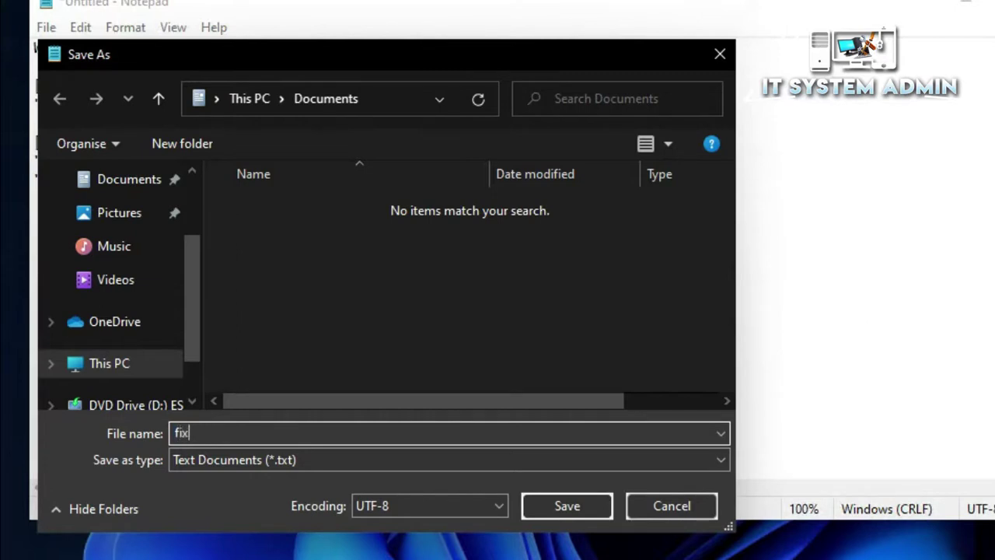
pyautogui.write('.reg')
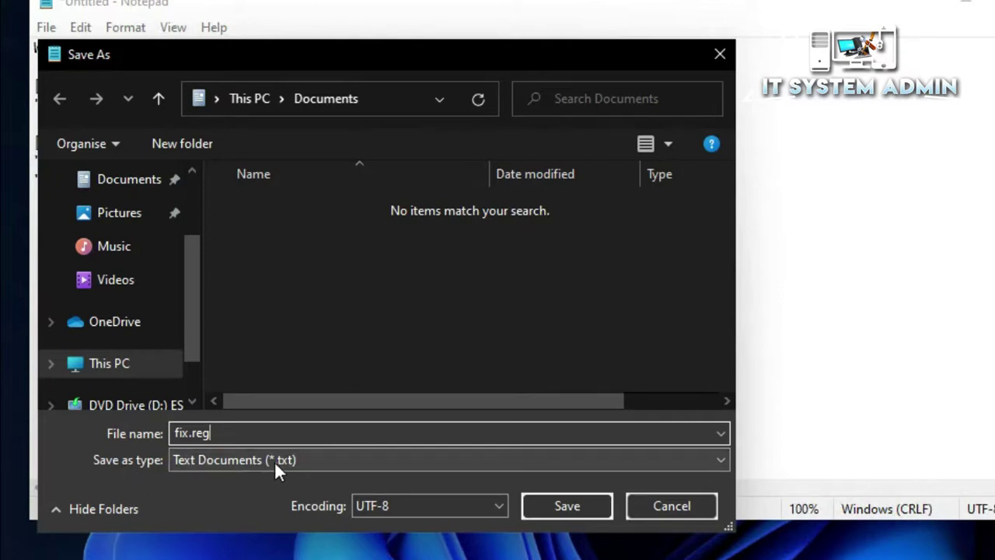
pyautogui.click(302, 461)
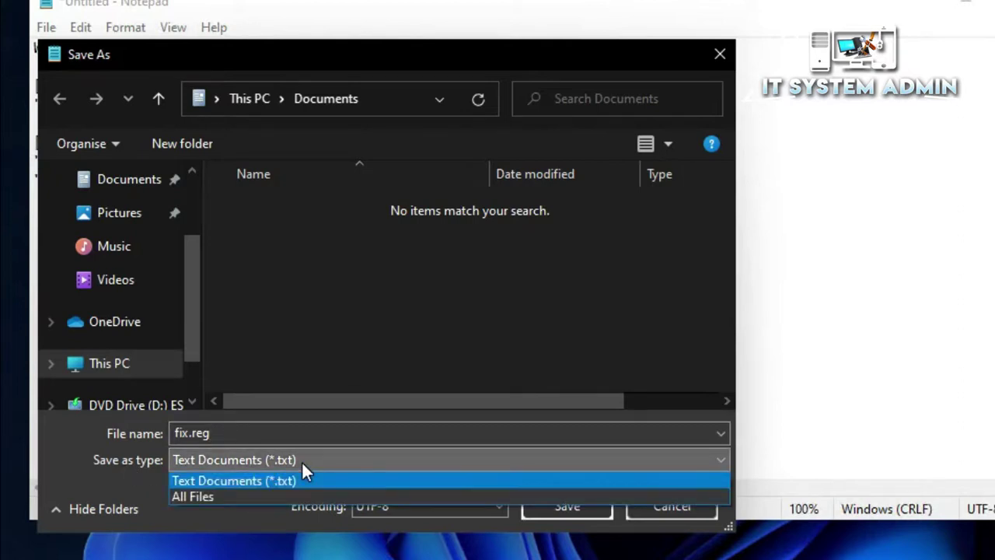
pyautogui.click(248, 496)
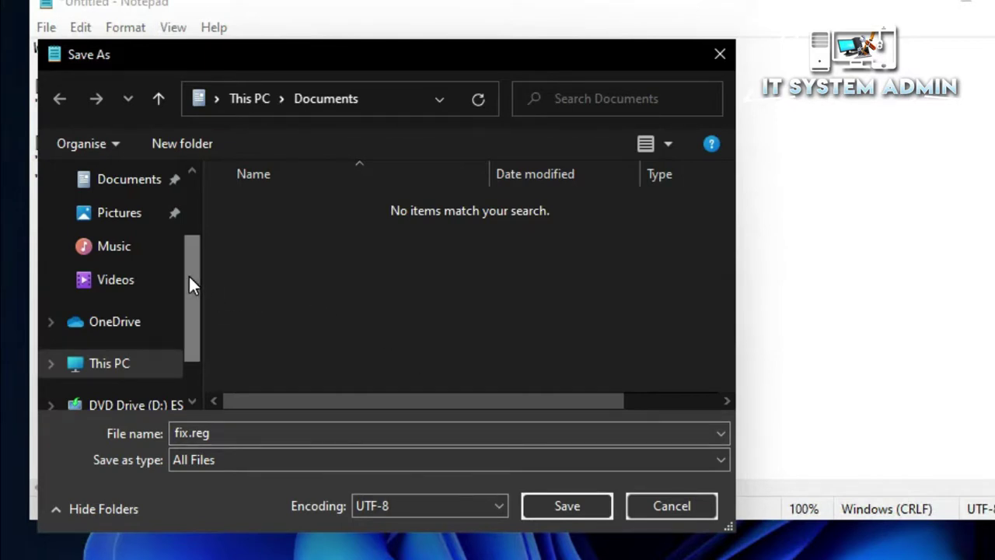
pyautogui.moveTo(189, 276); pyautogui.dragTo(198, 203)
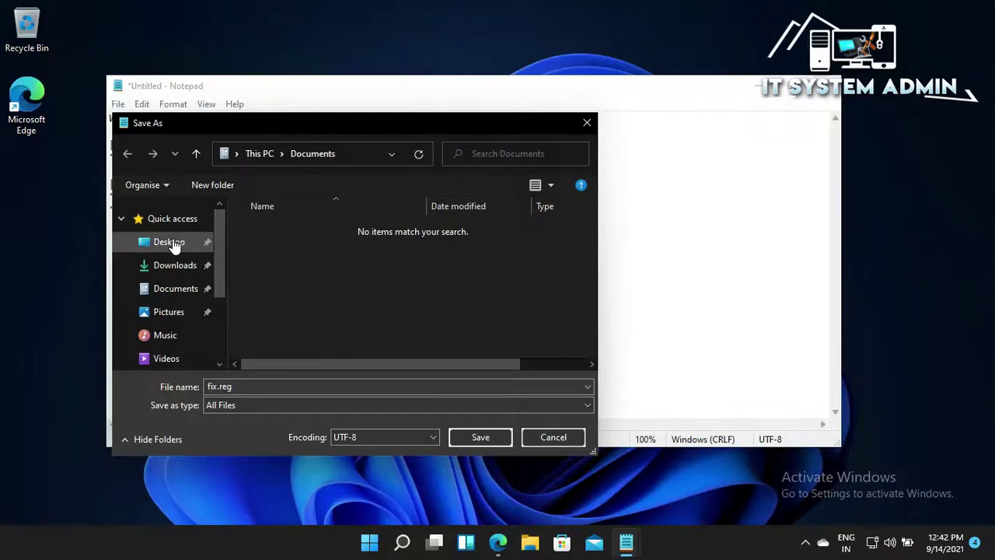
pyautogui.click(177, 242)
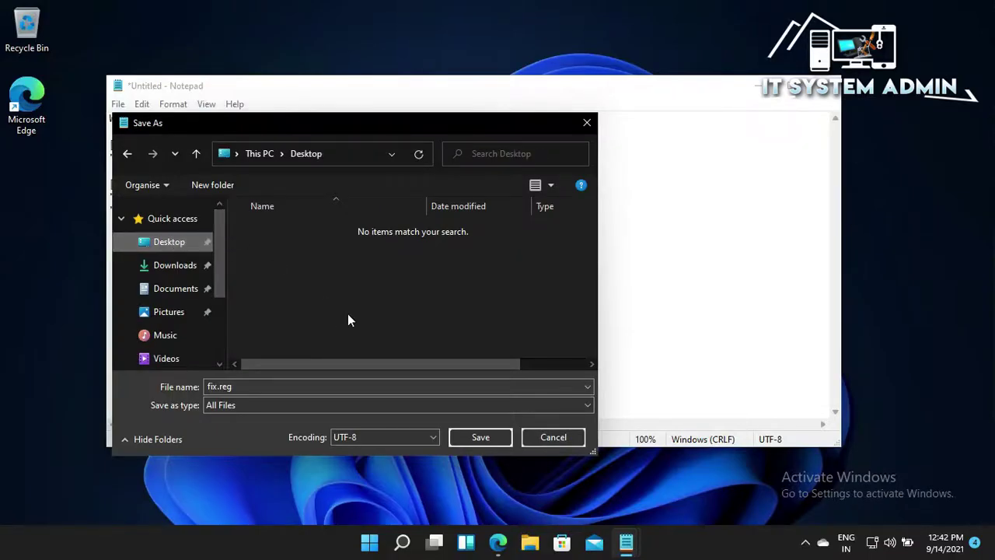
pyautogui.click(480, 437)
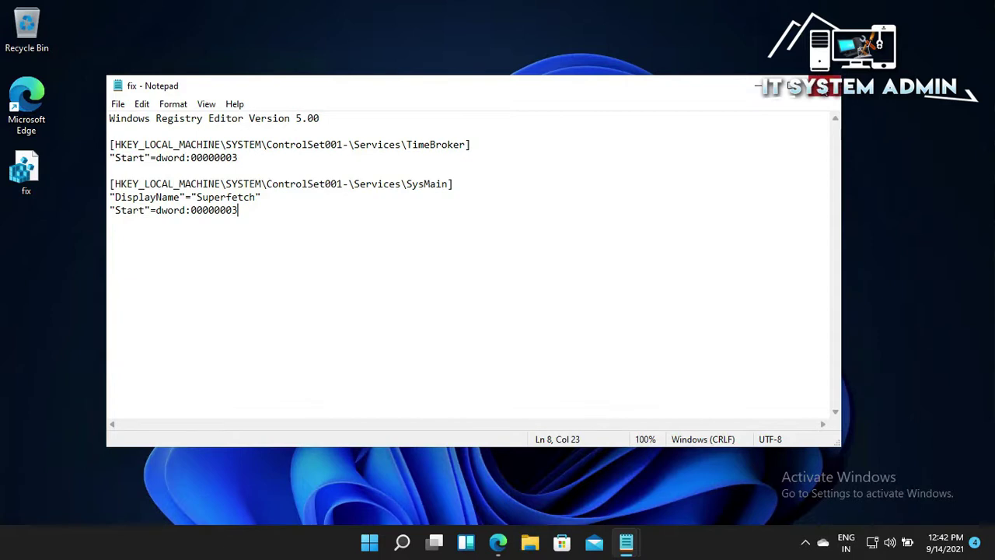
# Step: Close Notepad and merge fix.reg from the desktop, approving the UAC and registry prompts
pyautogui.click(824, 89)
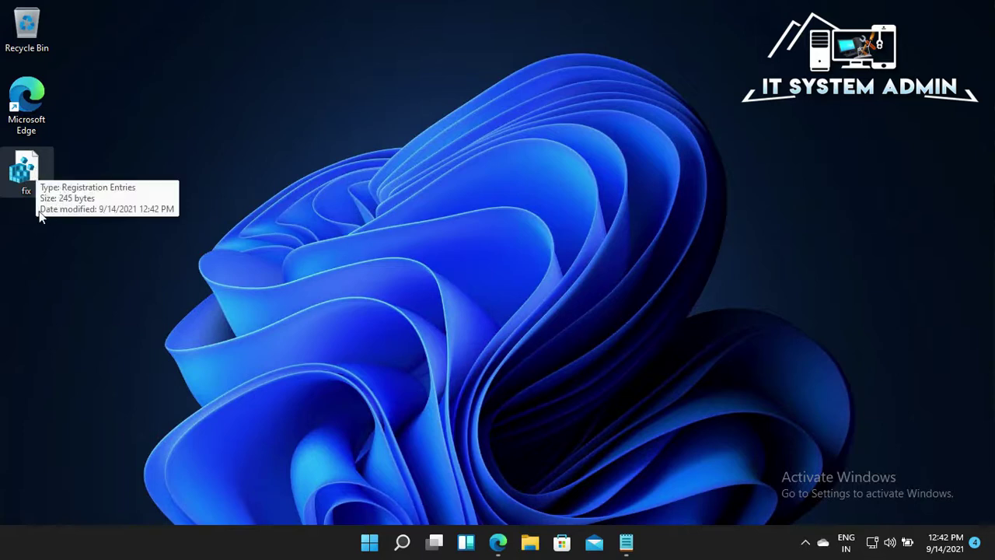
pyautogui.click(33, 175)
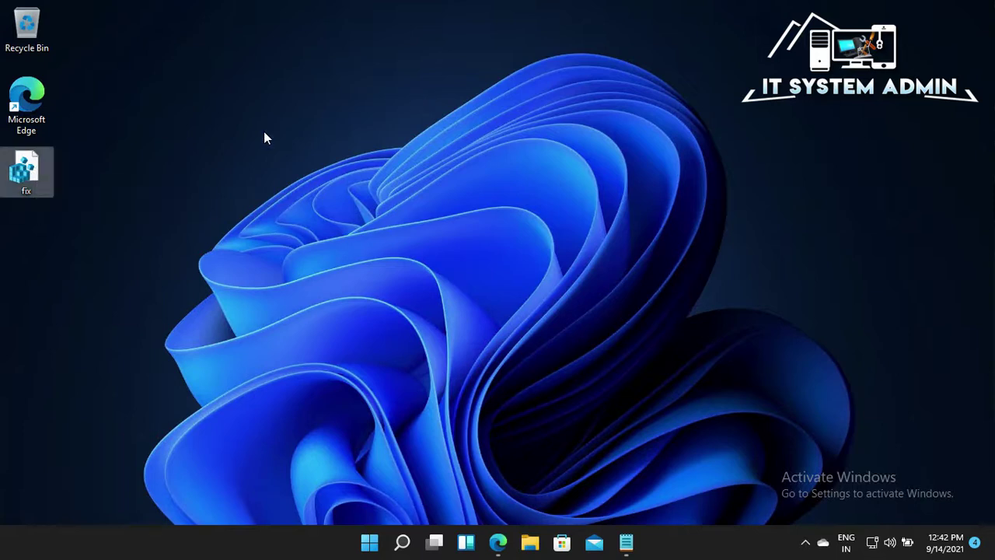
pyautogui.rightClick(33, 174)
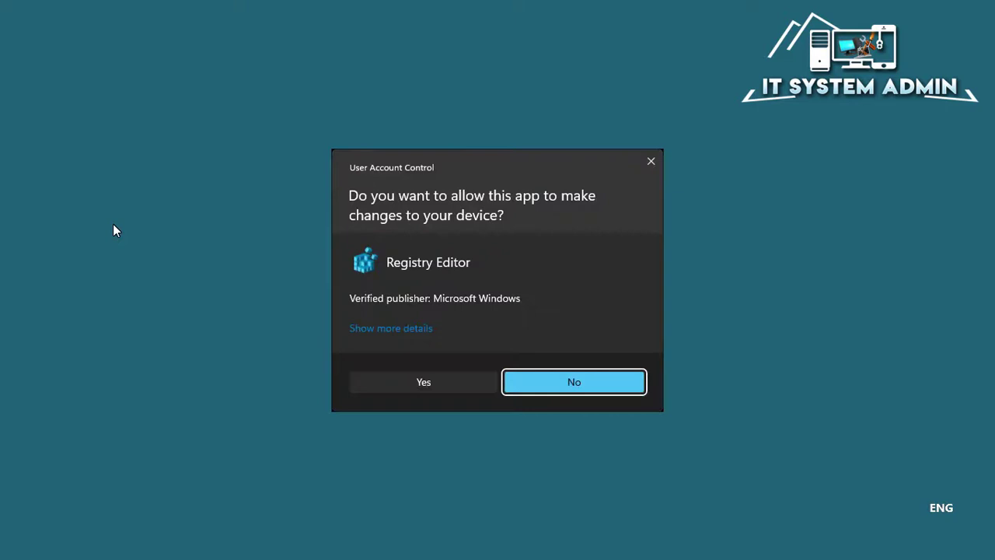
pyautogui.click(410, 385)
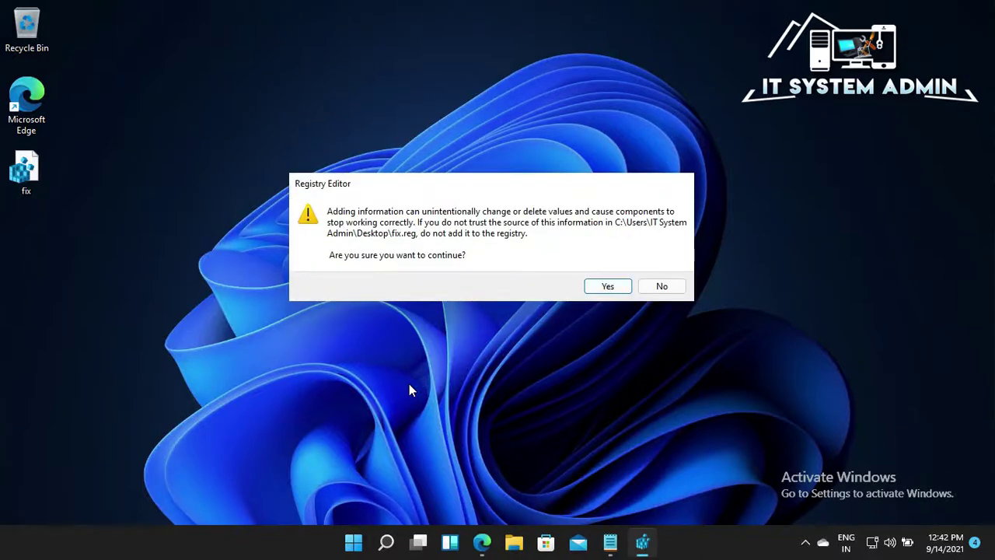
pyautogui.click(605, 288)
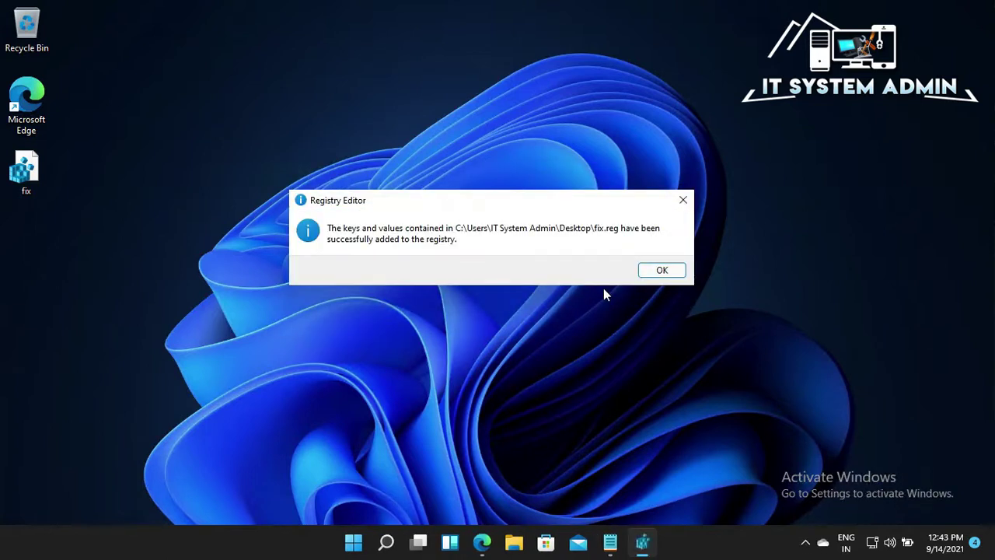
pyautogui.click(659, 272)
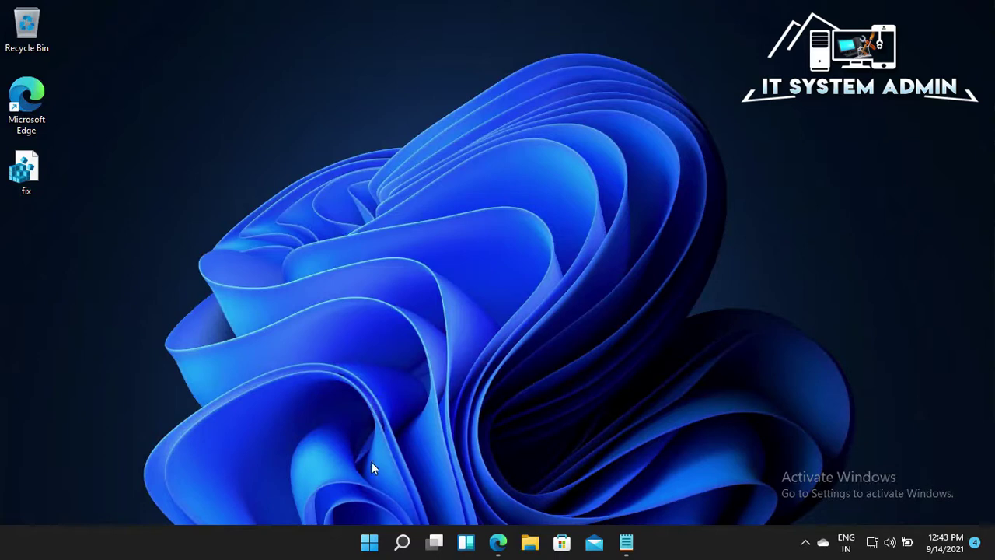
# Step: Restart Windows from the Start menu's power options
pyautogui.click(370, 547)
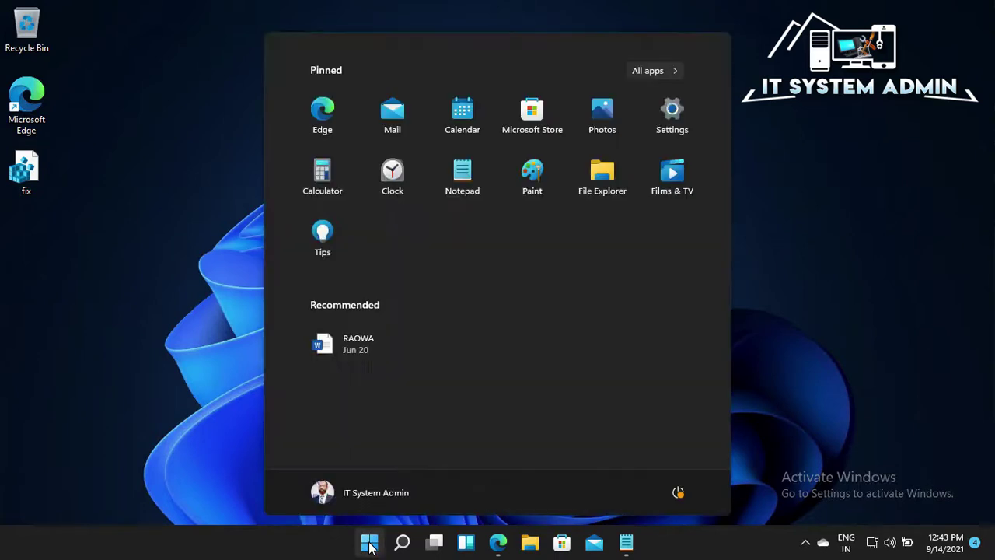
pyautogui.click(678, 492)
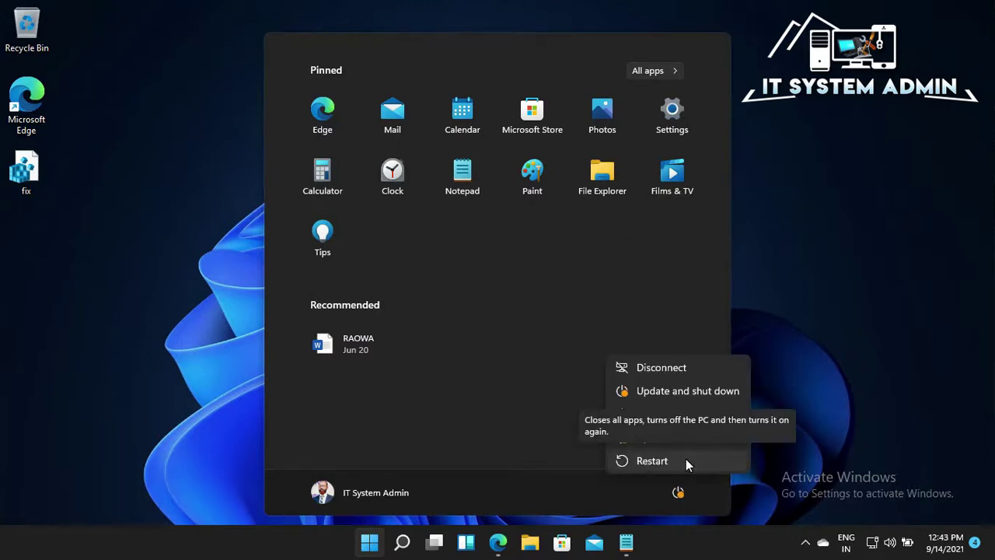
pyautogui.click(686, 461)
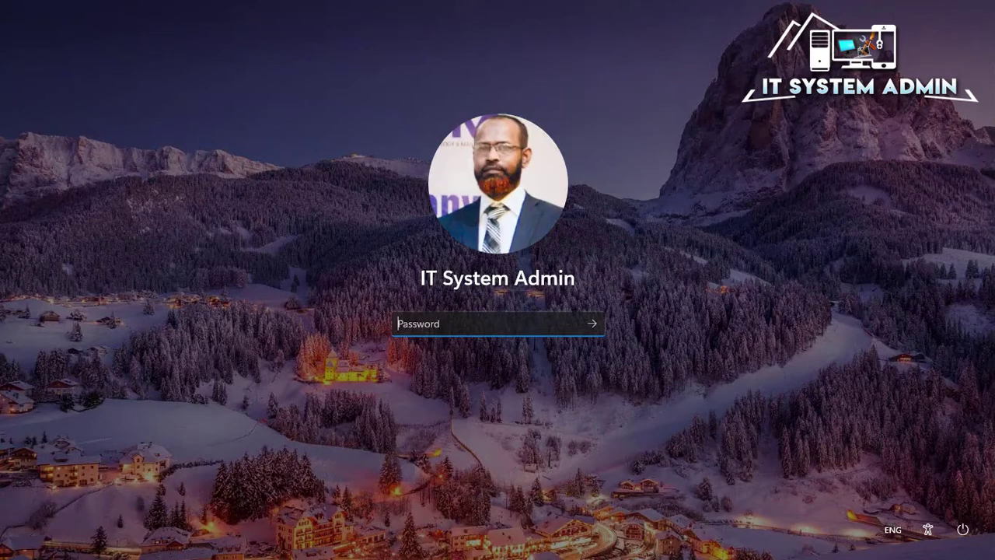
# Step: Enter the account password at the sign-in screen and submit it
pyautogui.write('••••••••••')
pyautogui.press('Return')
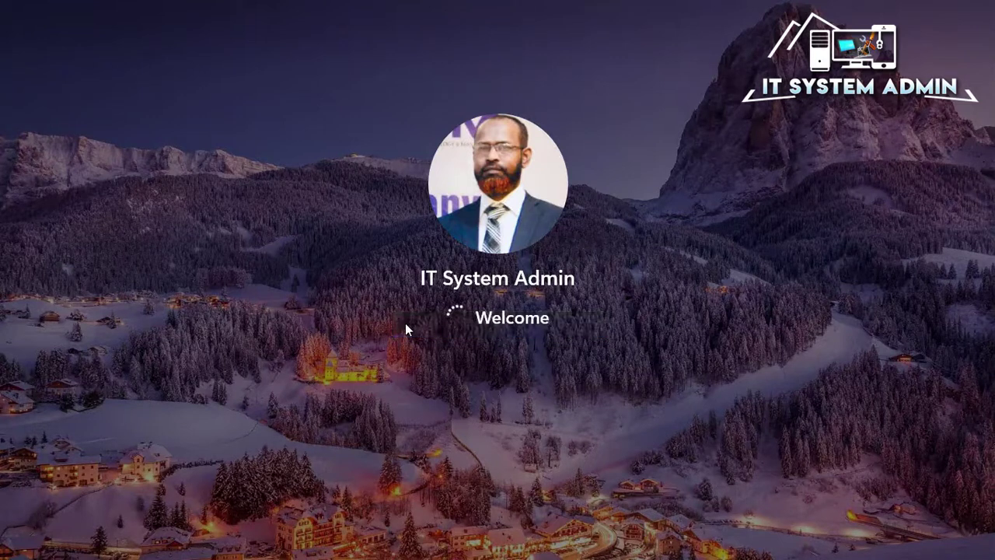